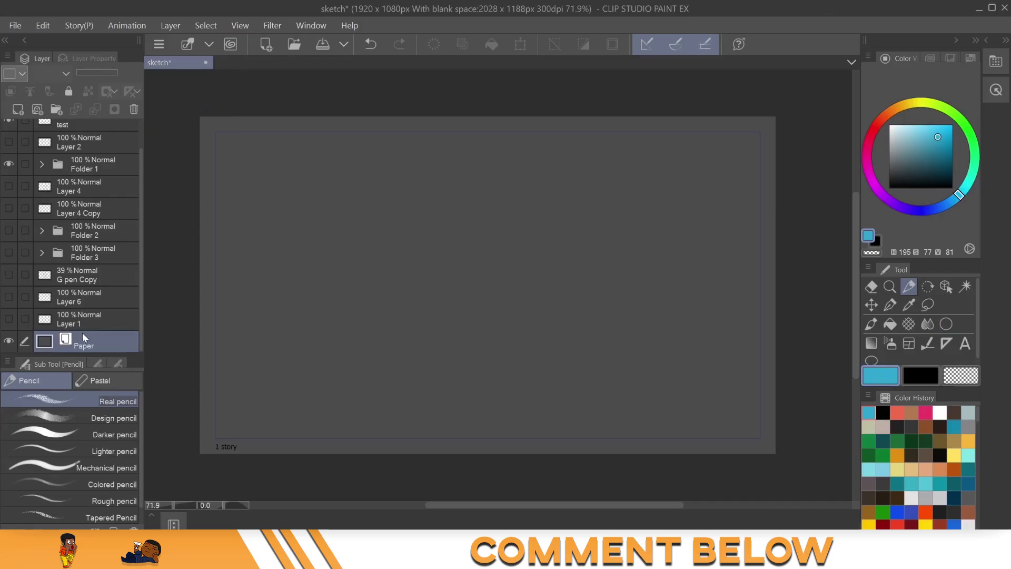
Step: Darken the Paper layer colour from 4C4C4C to 3E3E3E by lowering V to 25
double_click(44, 341)
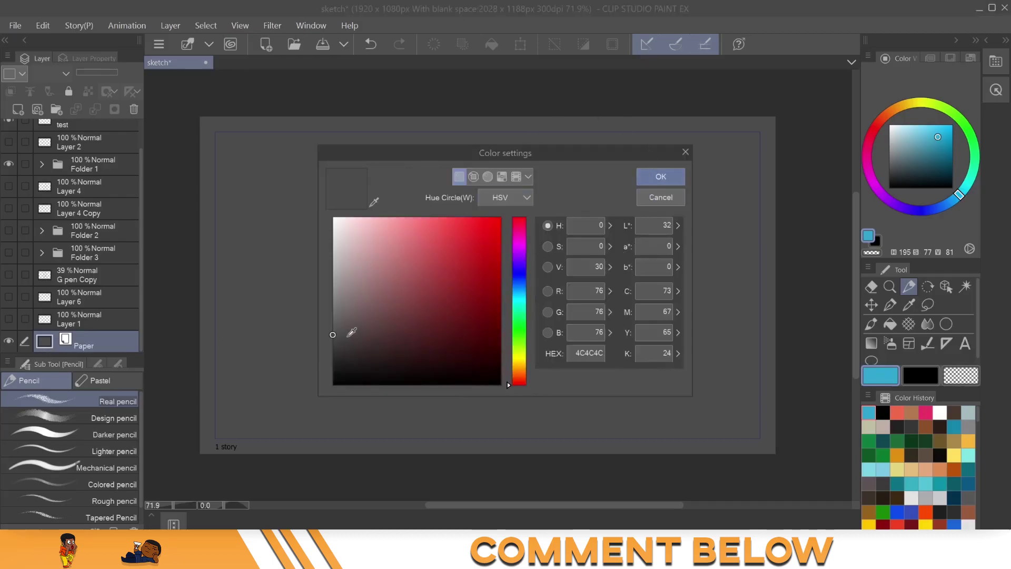
left_click_drag(518, 337, 523, 285)
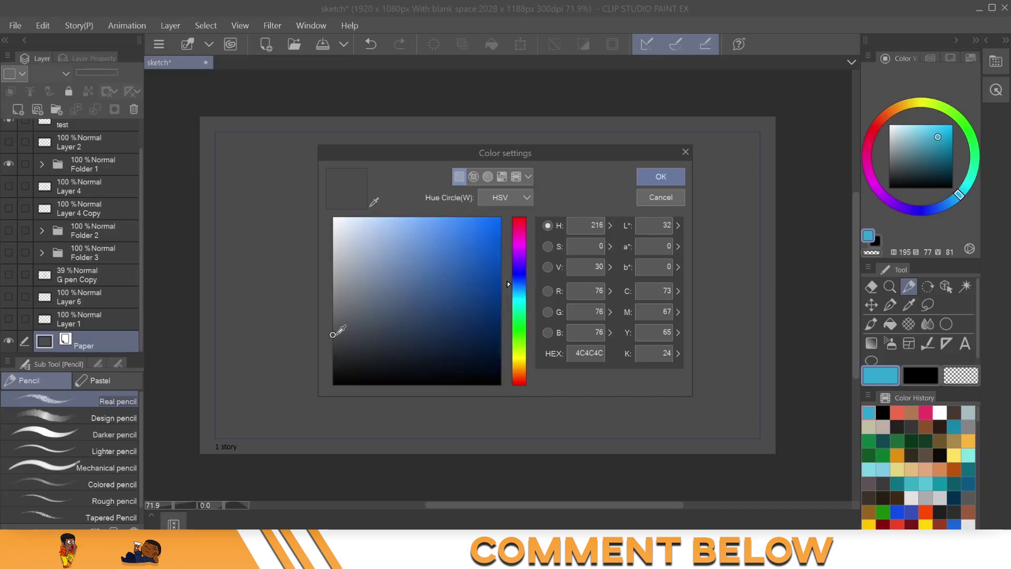
left_click_drag(334, 334, 332, 343)
left_click(656, 176)
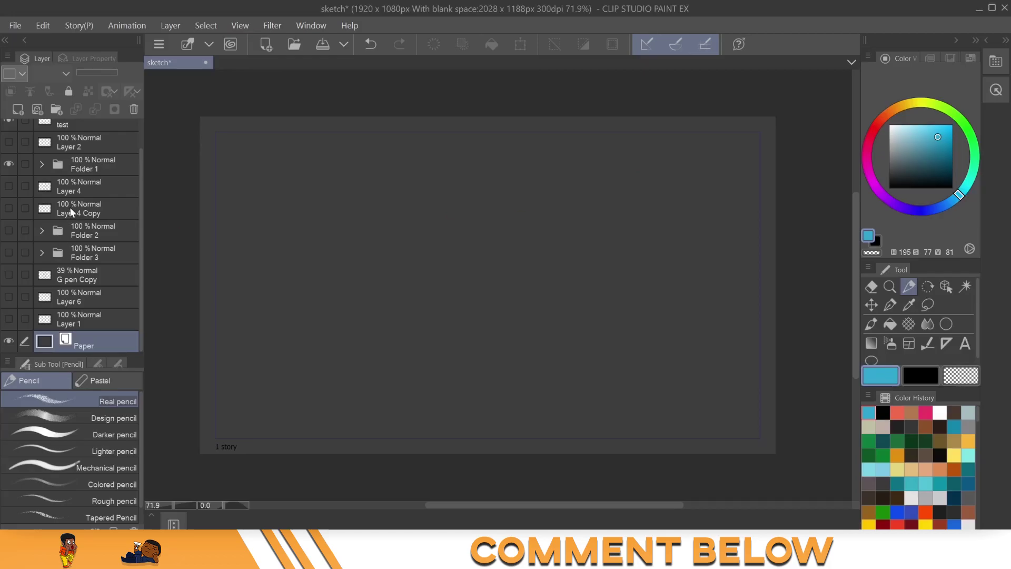
Step: On the test layer, draw one diagonal stroke each with the Real, Design, Darker and Mechanical pencils
scroll(69, 207, "up", 2)
left_click(73, 152)
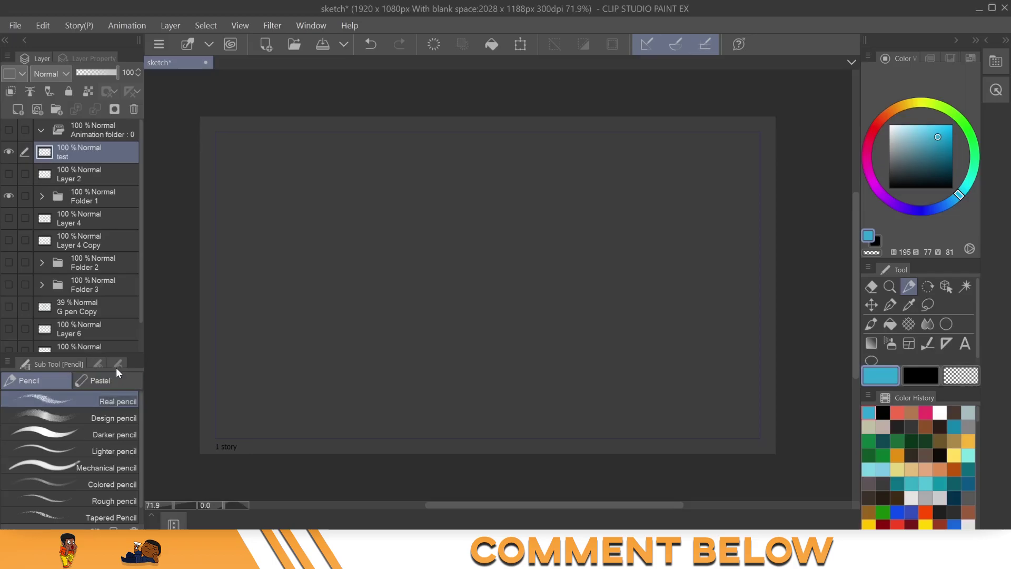
left_click_drag(203, 269, 571, 100)
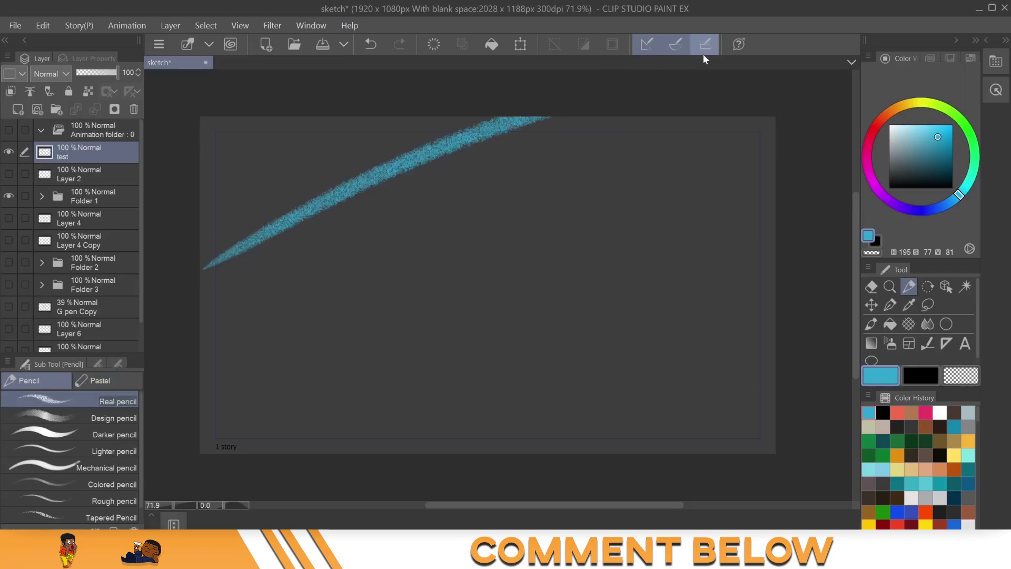
left_click(105, 416)
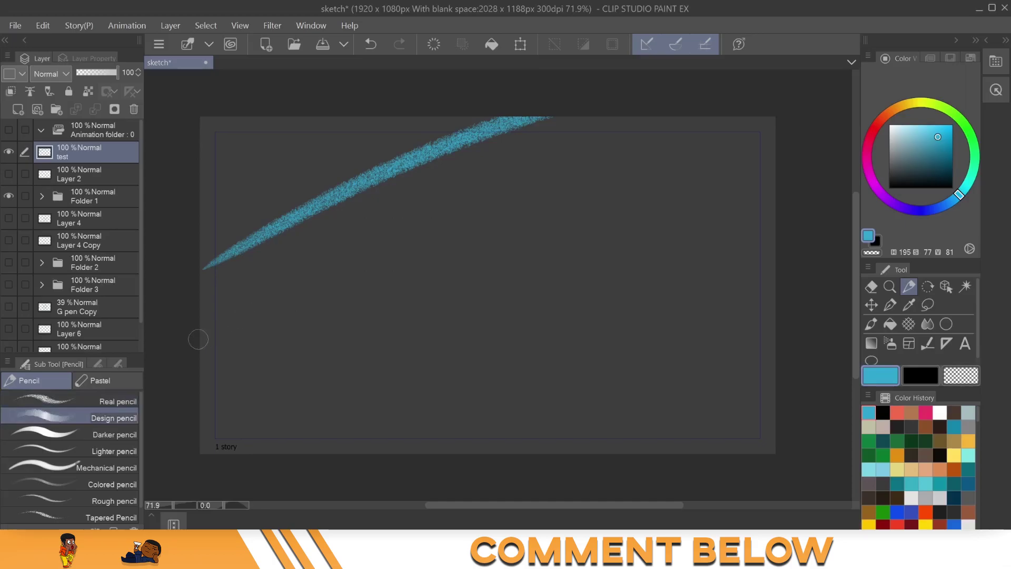
left_click_drag(198, 340, 725, 103)
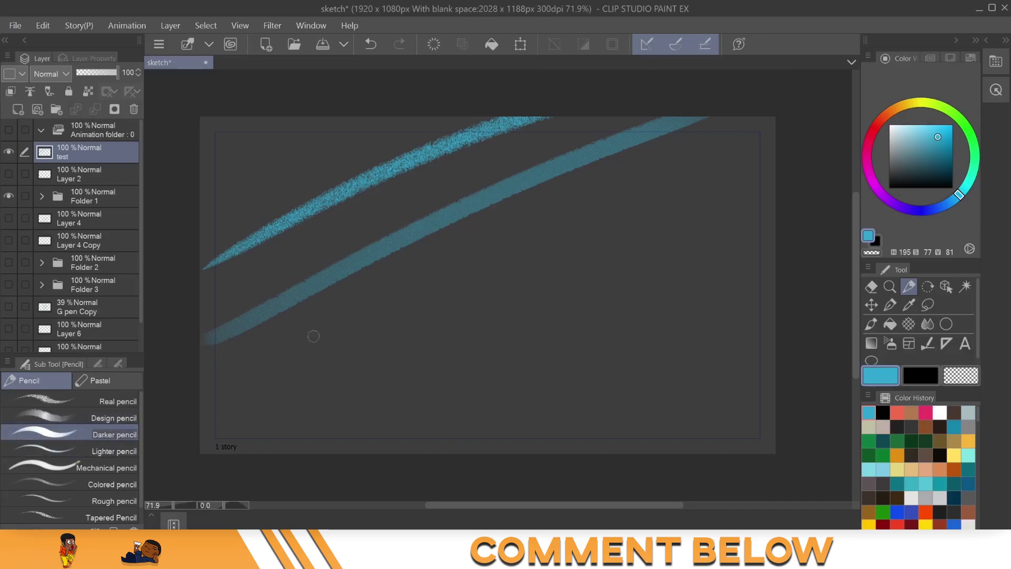
left_click_drag(201, 405, 925, 82)
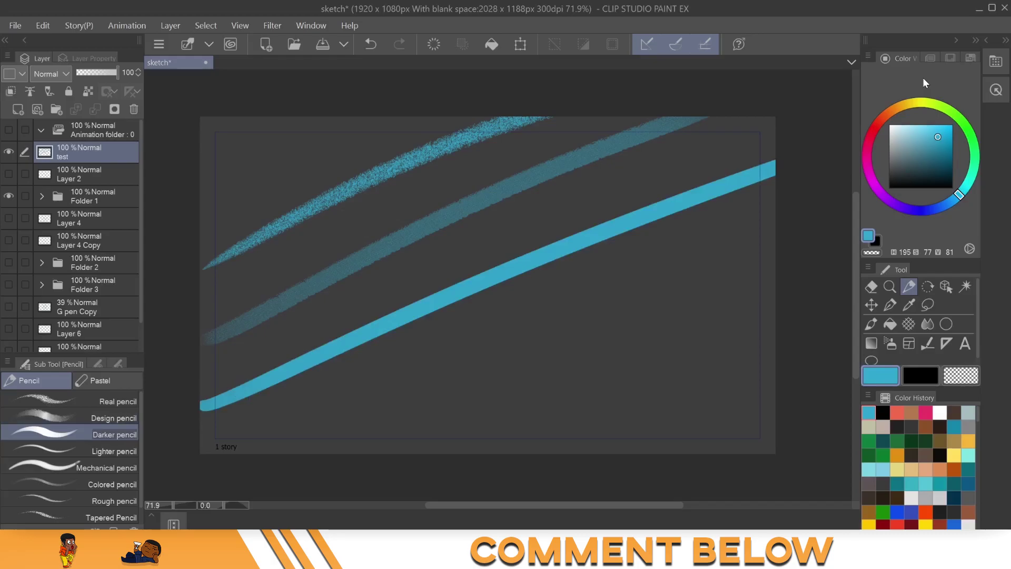
left_click(120, 468)
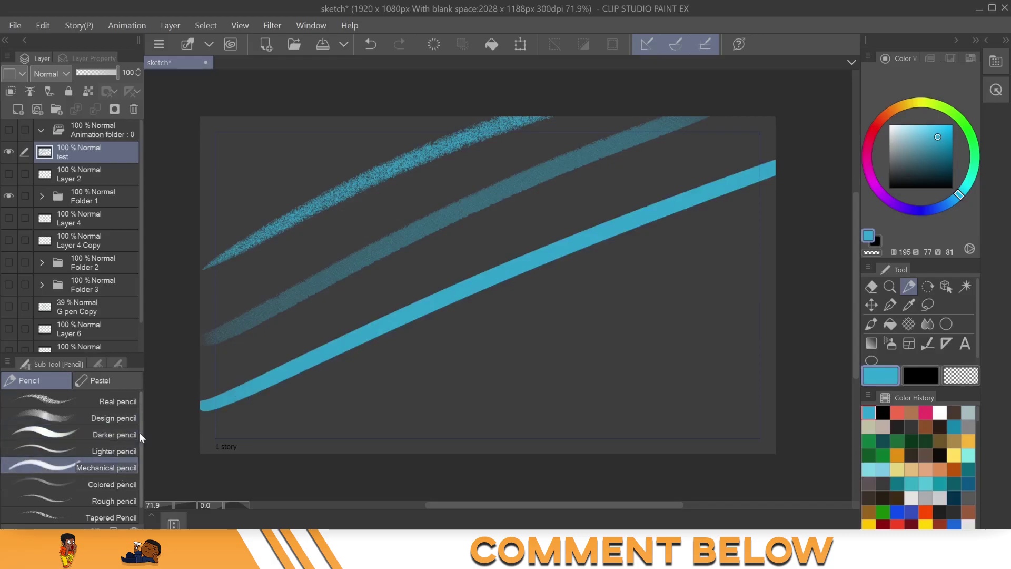
left_click_drag(319, 444, 817, 219)
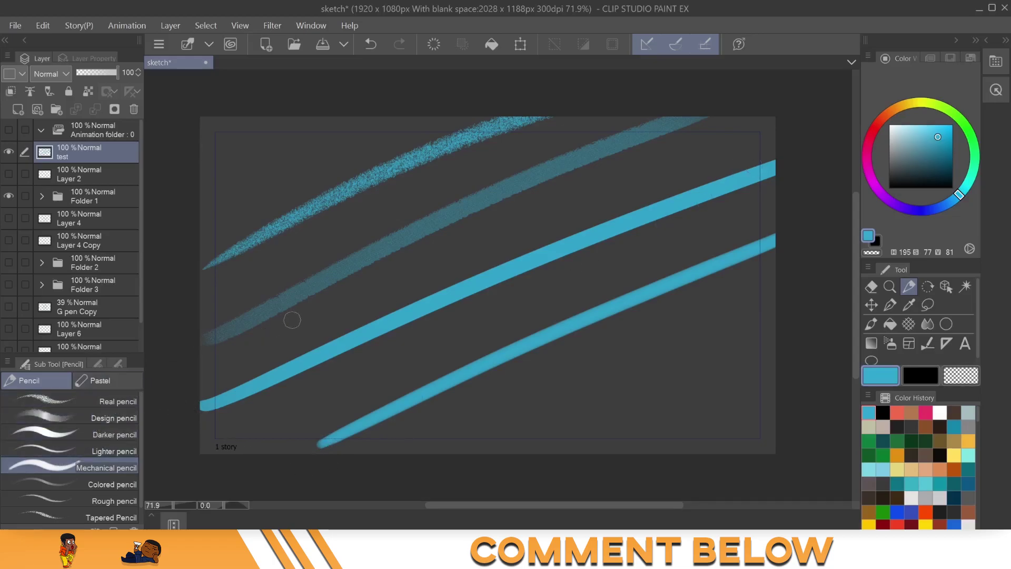
Step: Hide the test layer and briefly expand, then collapse, Folder 3
left_click(10, 151)
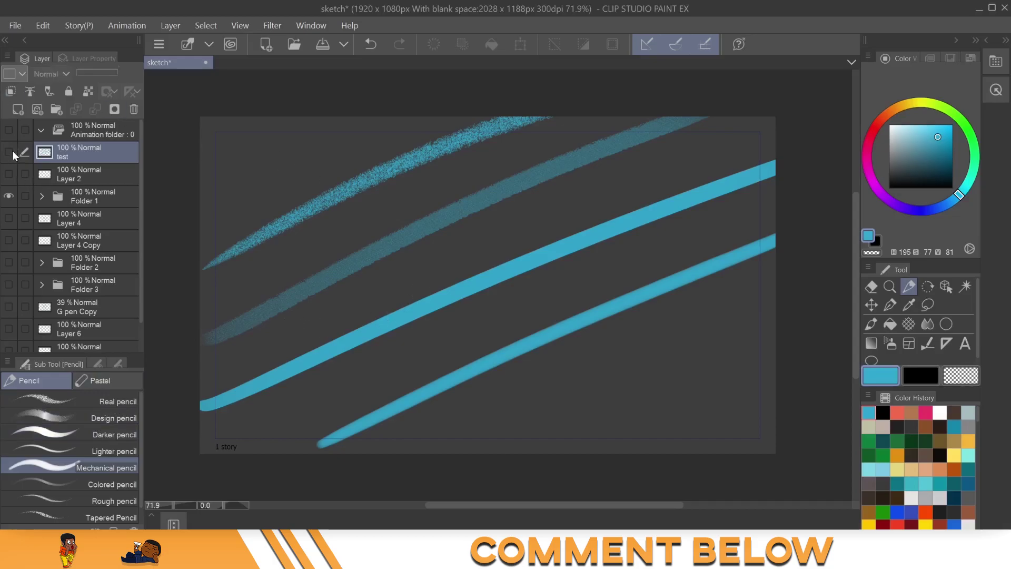
left_click(42, 283)
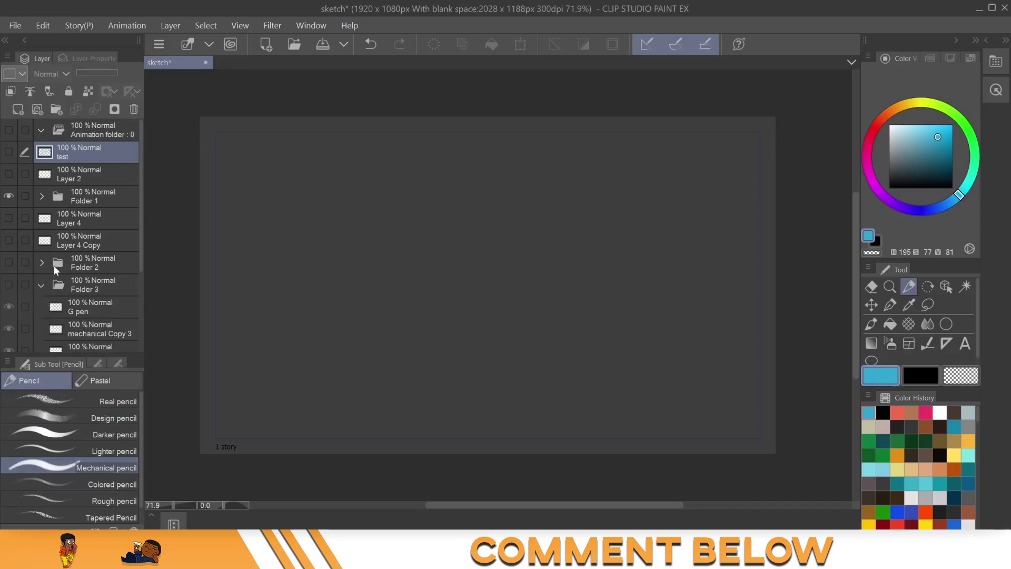
scroll(56, 298, "down", 3)
scroll(46, 280, "up", 2)
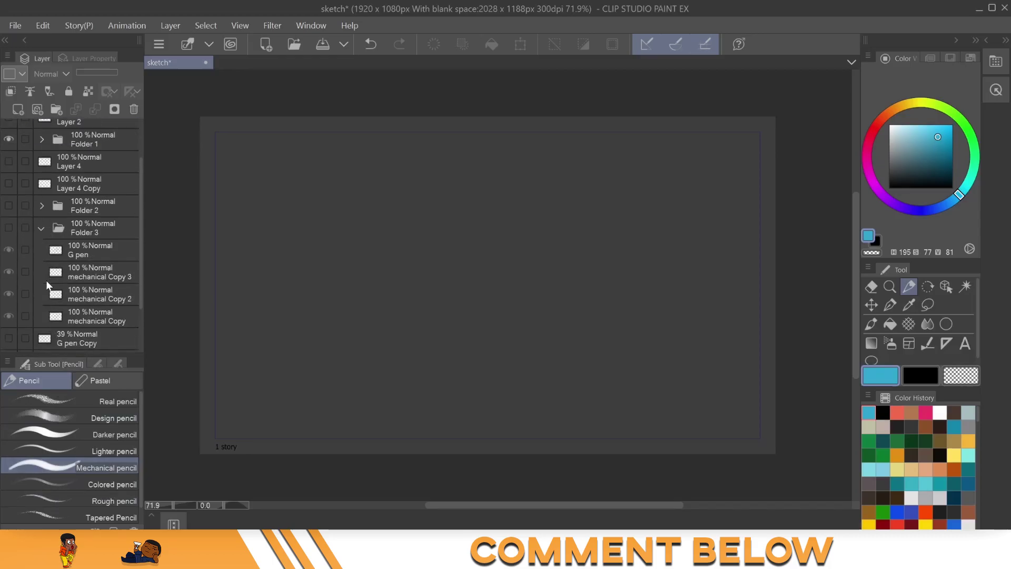
left_click(41, 268)
Step: In Folder 2, hide the design, darker and mechanical pencil layers and show the real pencil layer
left_click(41, 245)
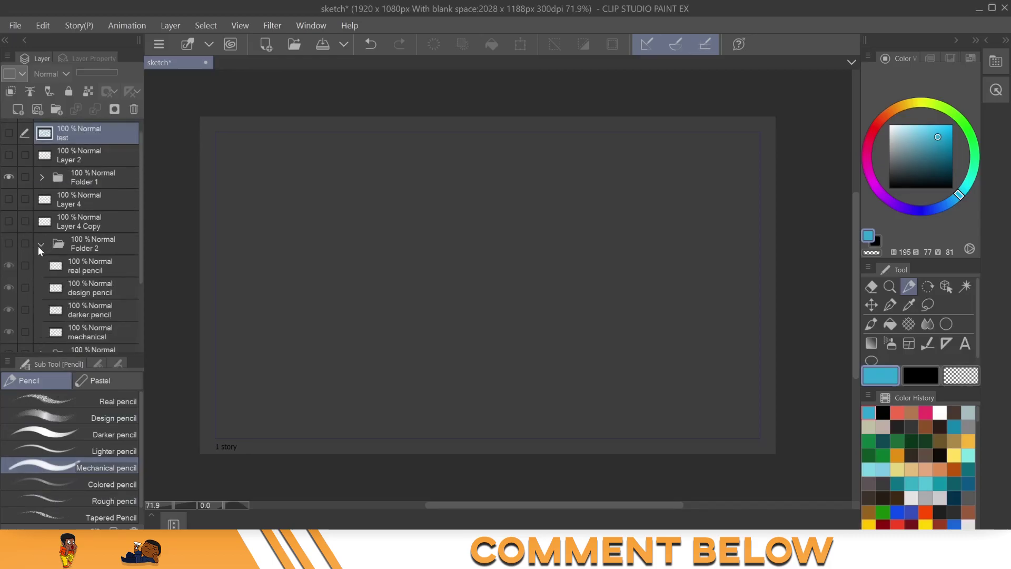
left_click(9, 287)
left_click(8, 310)
left_click(8, 331)
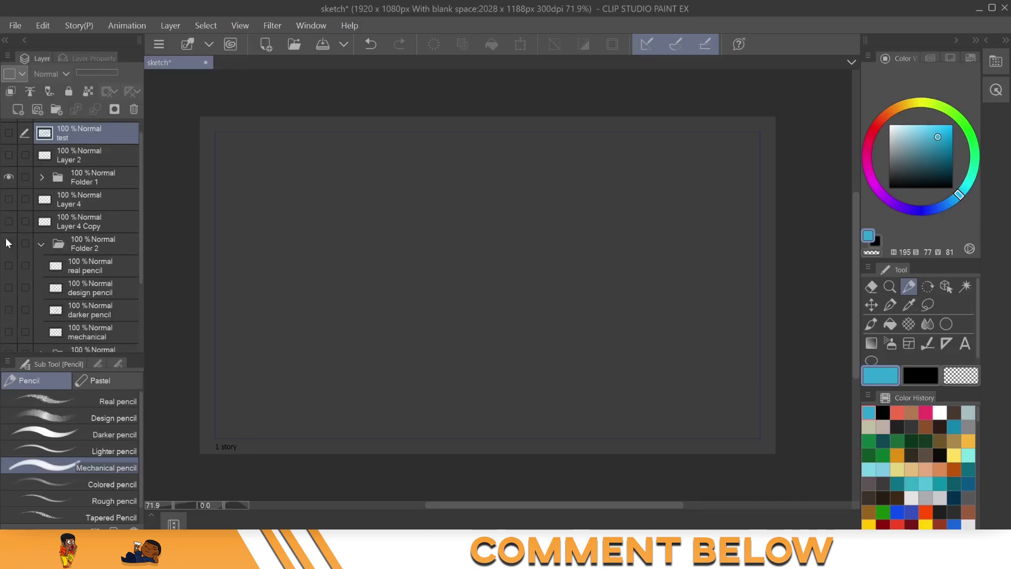
left_click(9, 266)
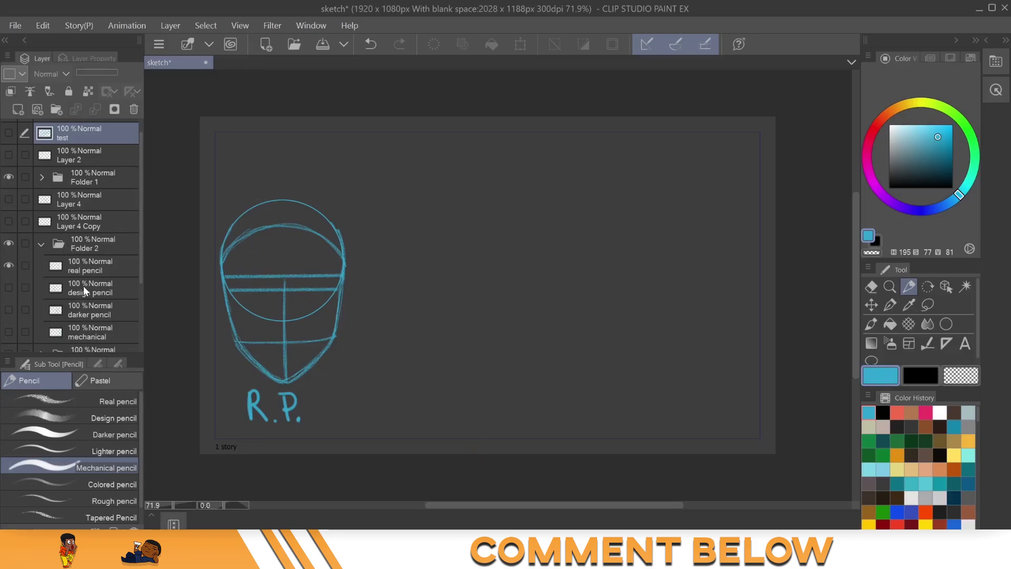
Step: Turn Folder 2's visibility back on and reveal the D.P., DR.P. and M.P. head sketches
left_click(9, 266)
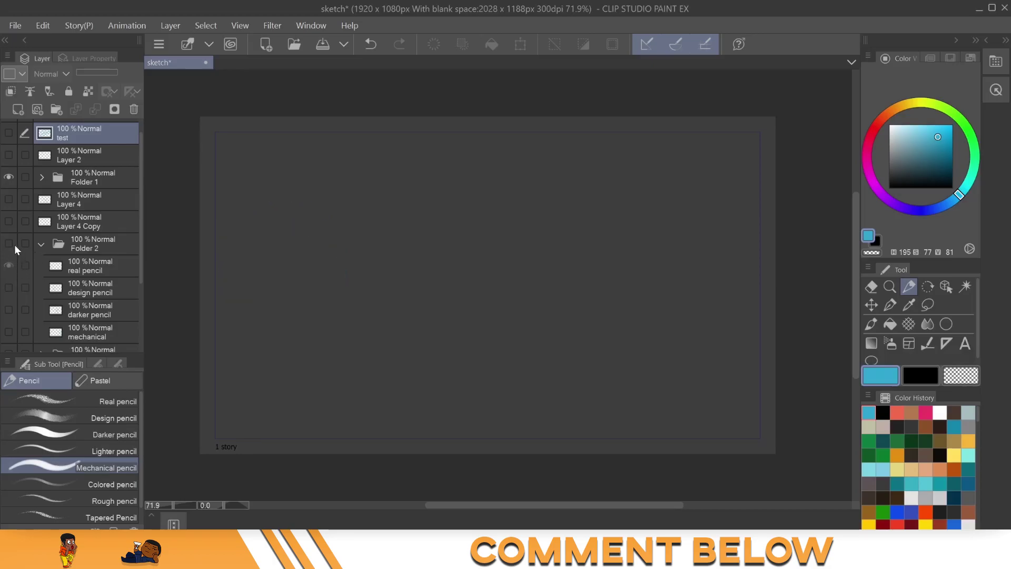
left_click(8, 243)
left_click(9, 287)
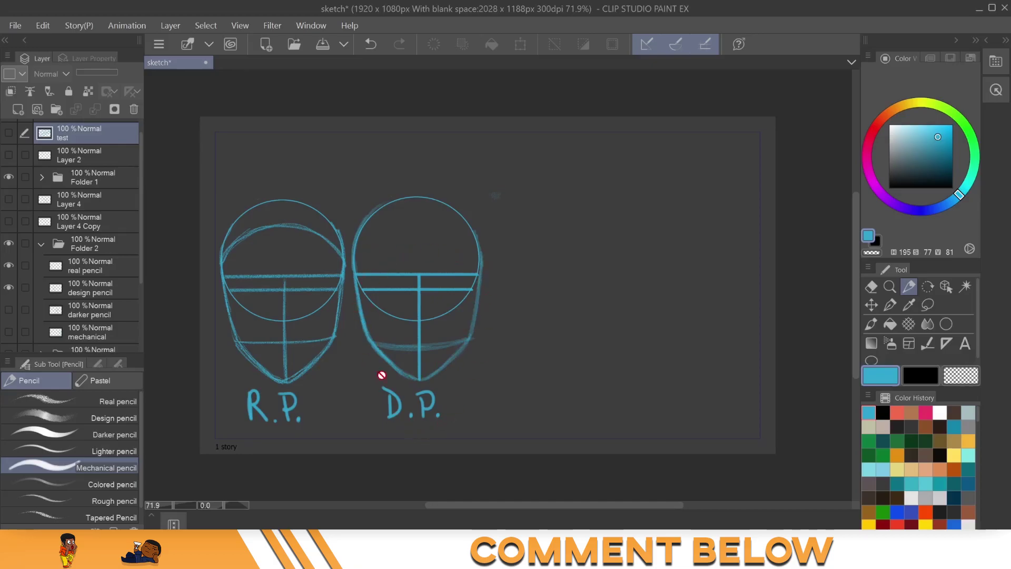
left_click(9, 310)
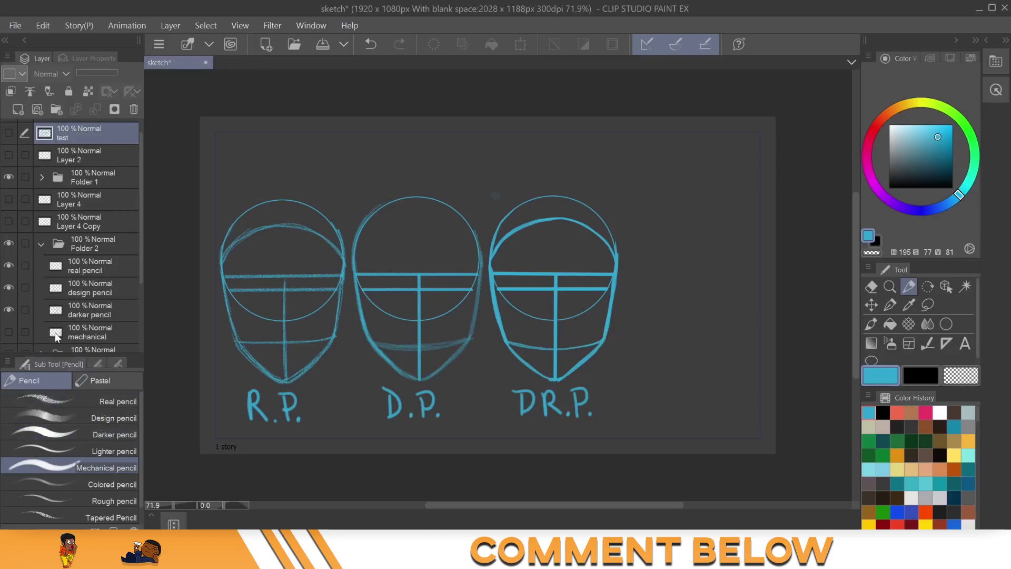
left_click(9, 332)
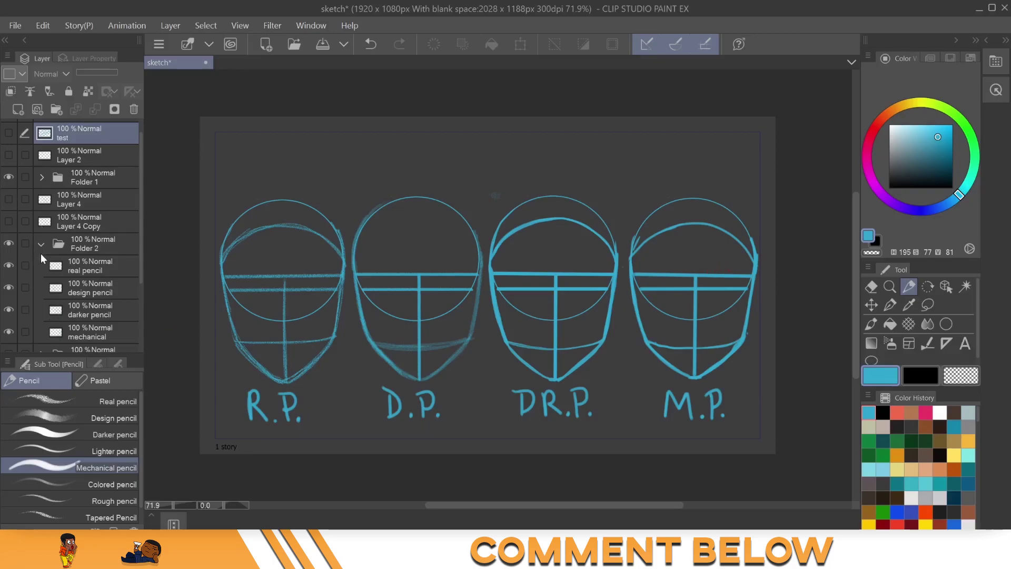
Step: Collapse and hide Folder 2, pick the G-pen, and clear the strokes from the test layer
left_click(41, 242)
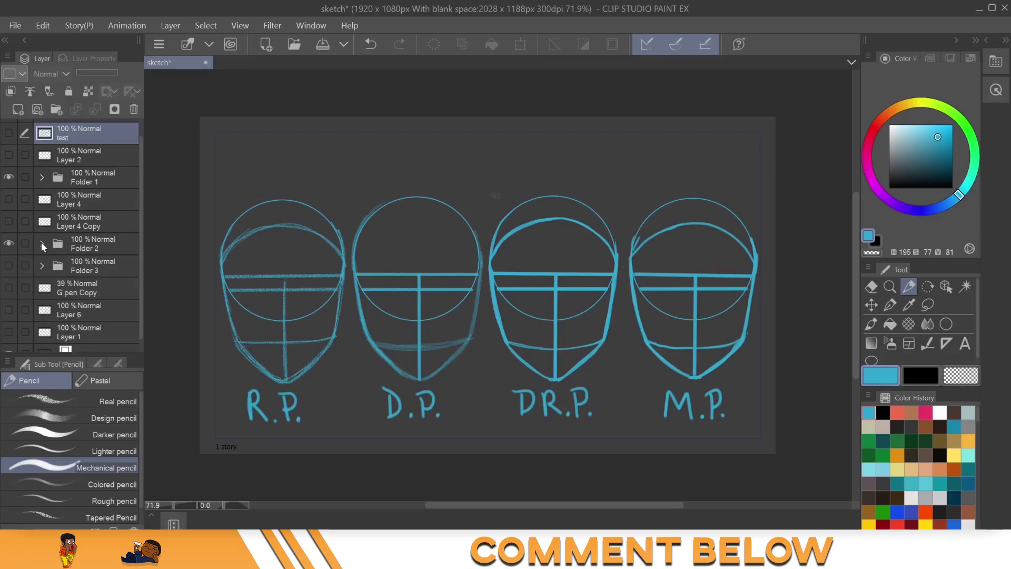
left_click(9, 243)
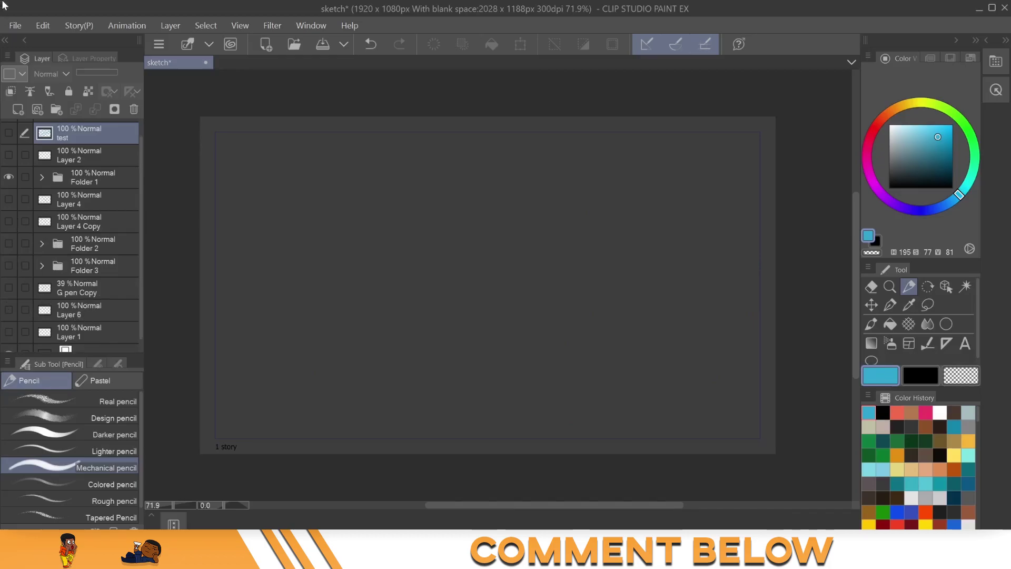
left_click(890, 305)
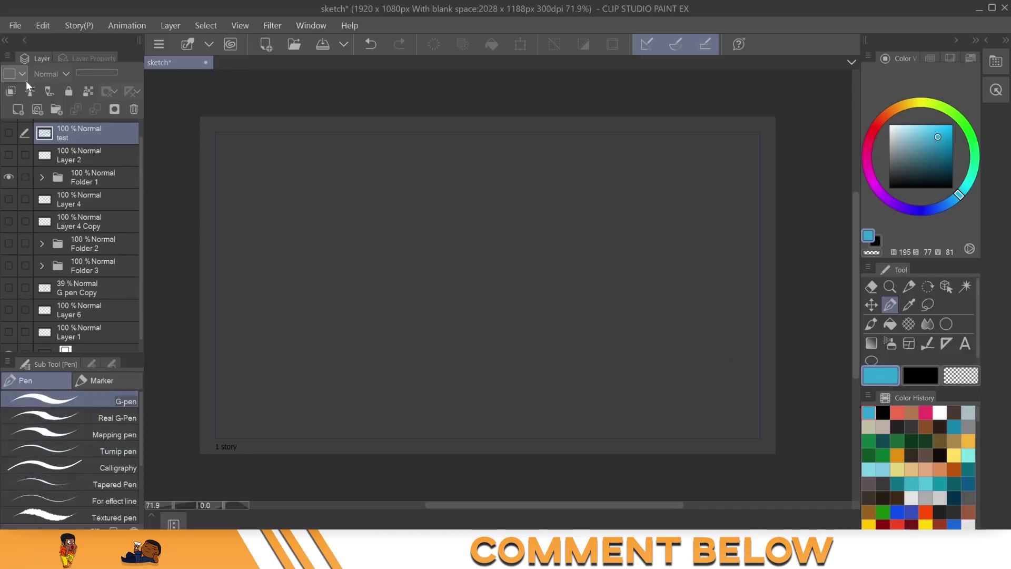
left_click(13, 135)
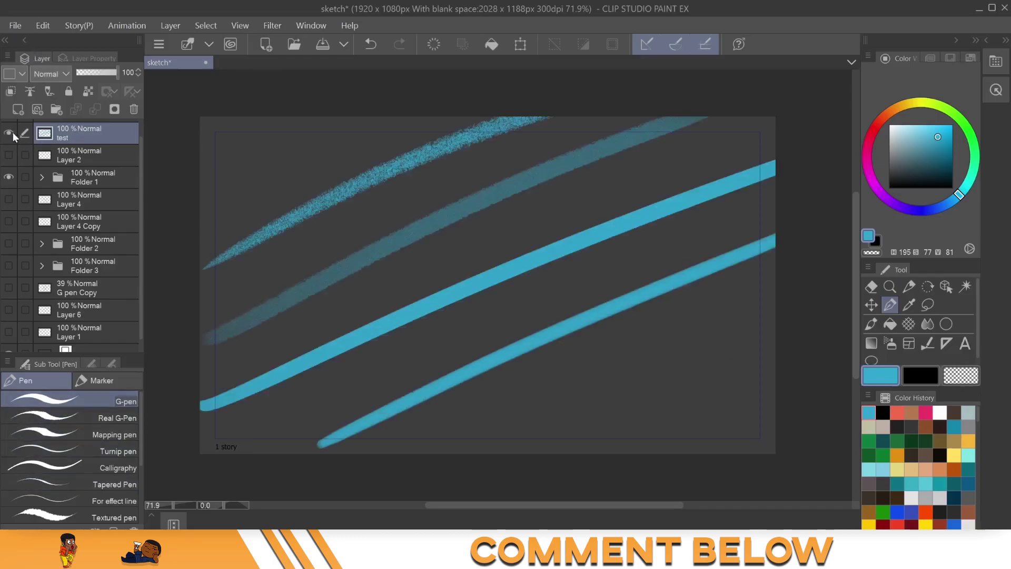
key("Delete")
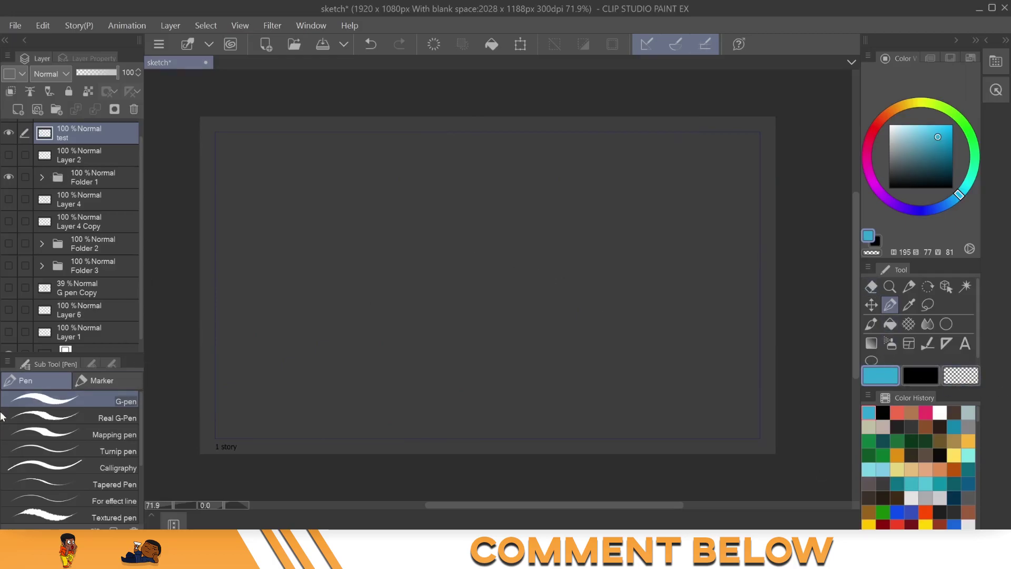
Step: Lower the G-pen's opacity and draw a test stroke across the canvas
left_click(112, 363)
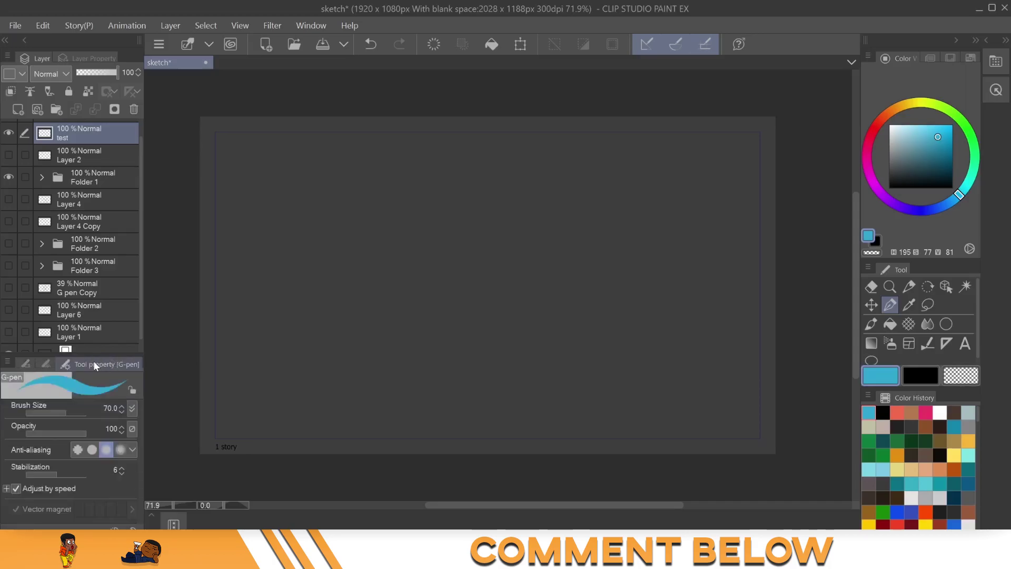
left_click(63, 433)
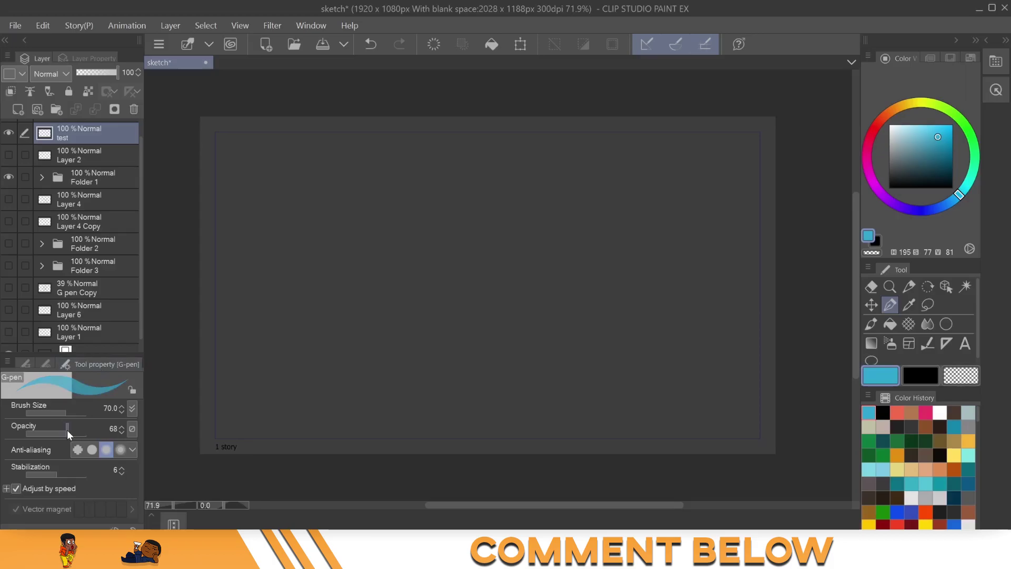
left_click_drag(204, 372, 884, 51)
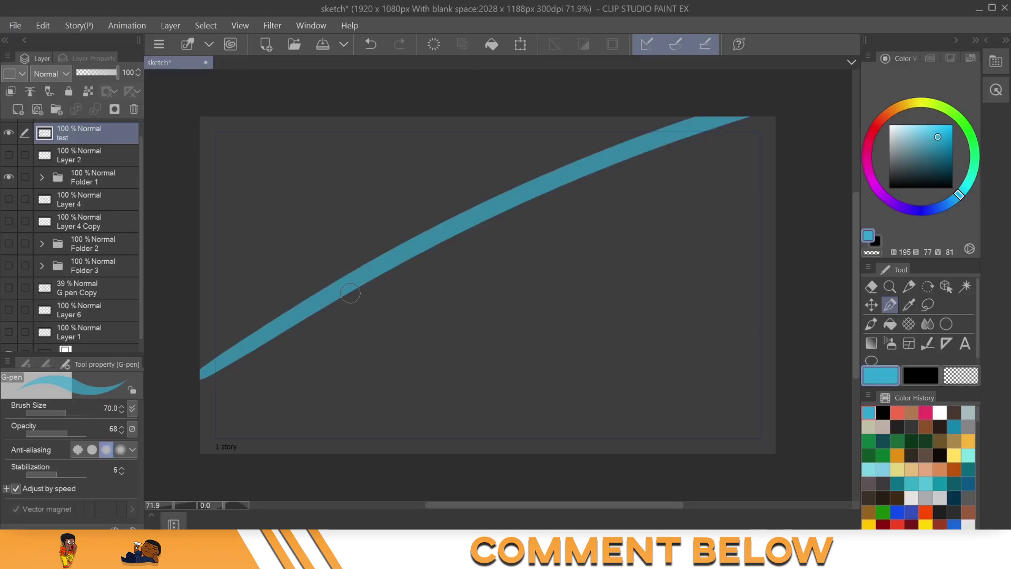
Step: Switch to the Darker pencil, draw a comparison stroke, then clear the test layer
left_click(908, 287)
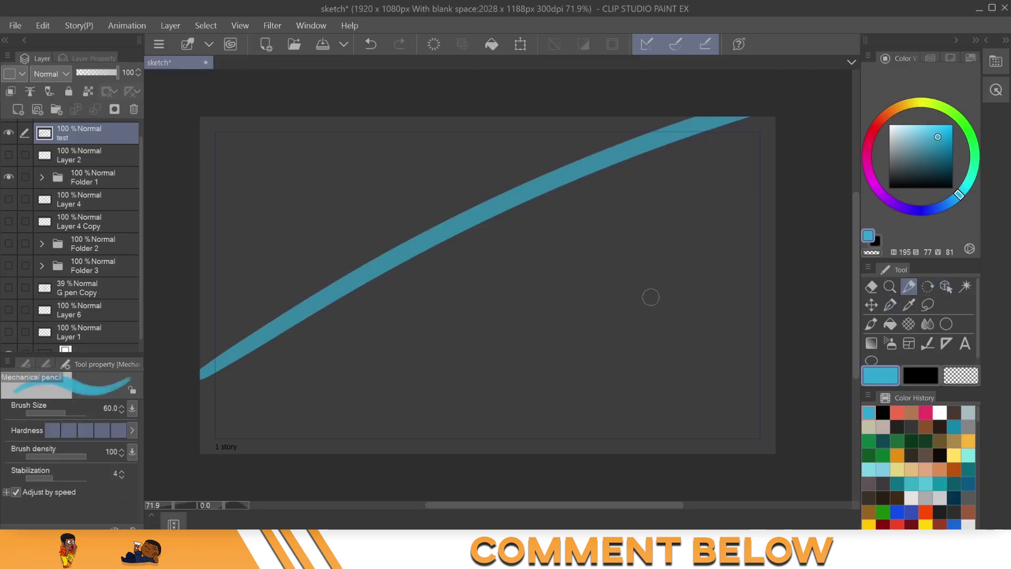
left_click(25, 364)
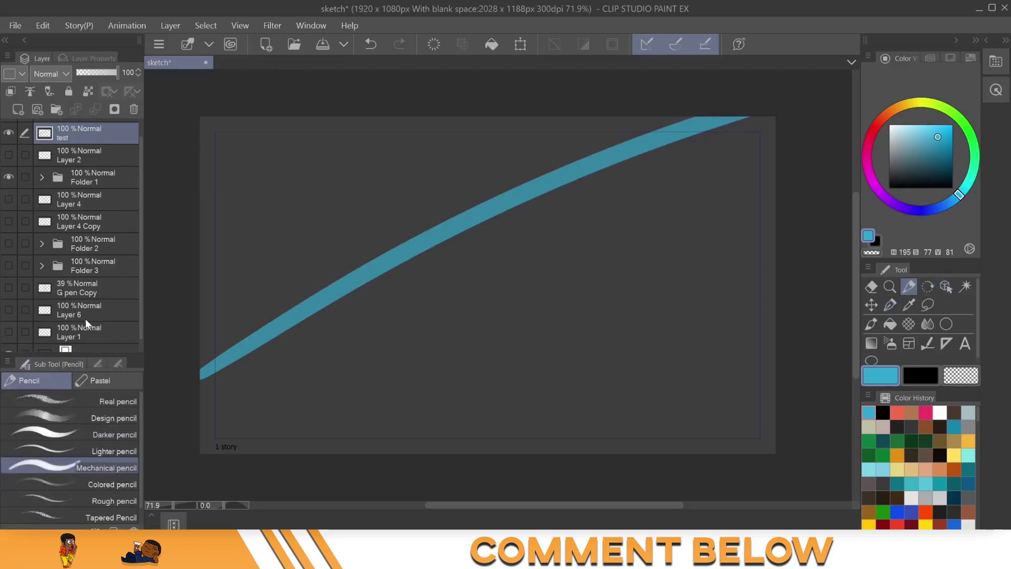
left_click(106, 434)
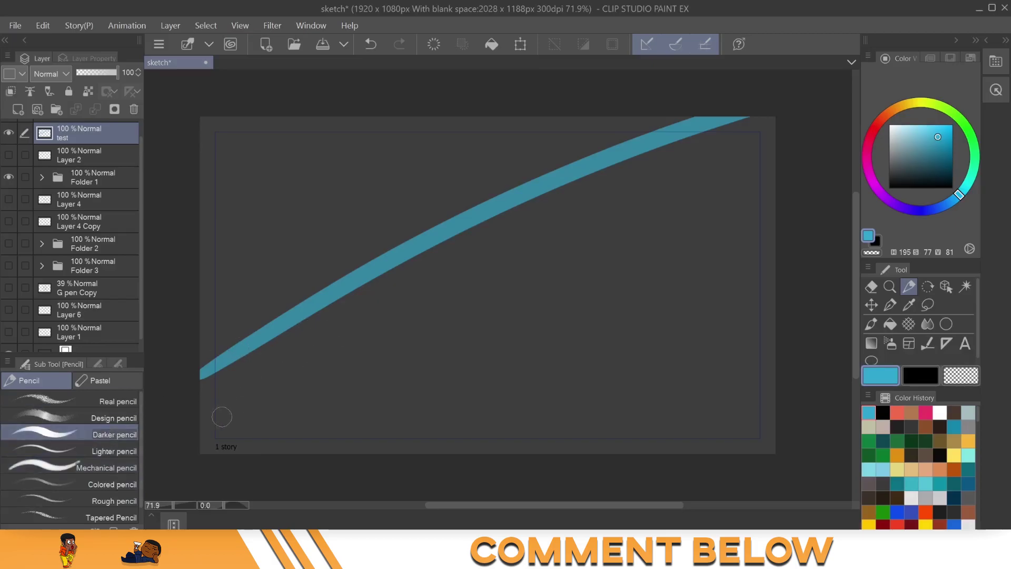
left_click_drag(222, 416, 774, 160)
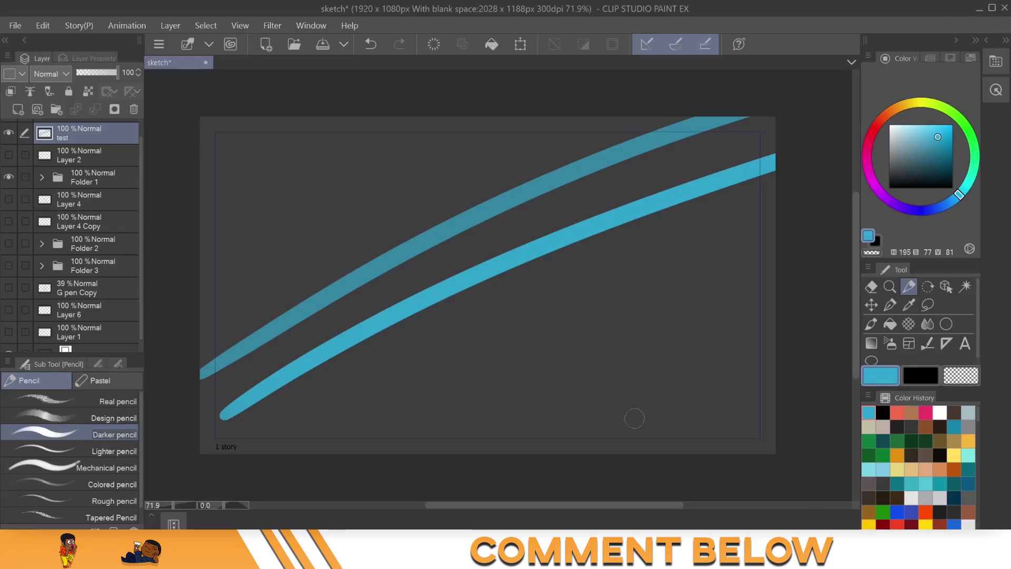
key("Delete")
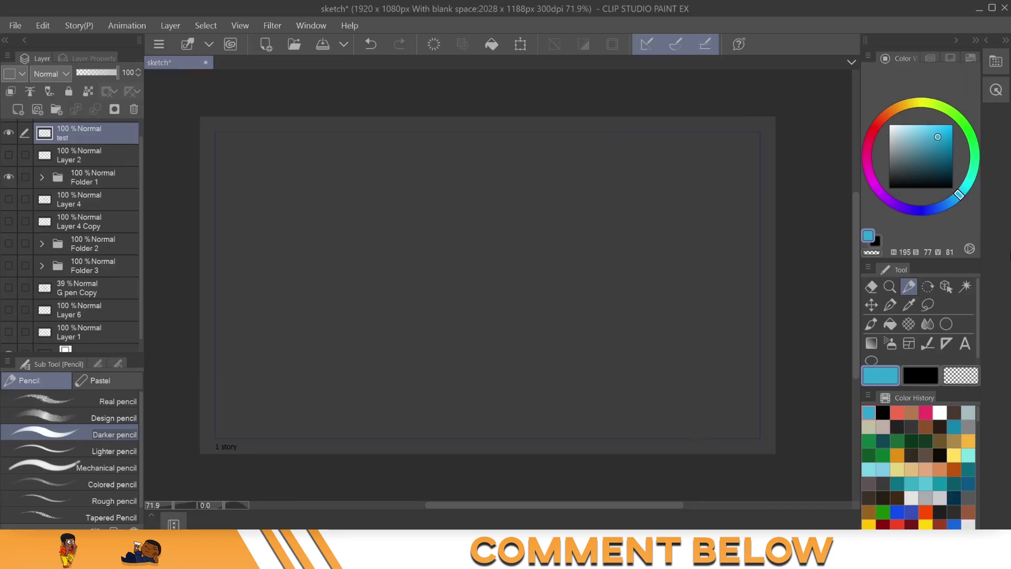
Step: Select the Ellipse figure tool and show Folder 2's head sketches at 41% opacity
left_click(946, 323)
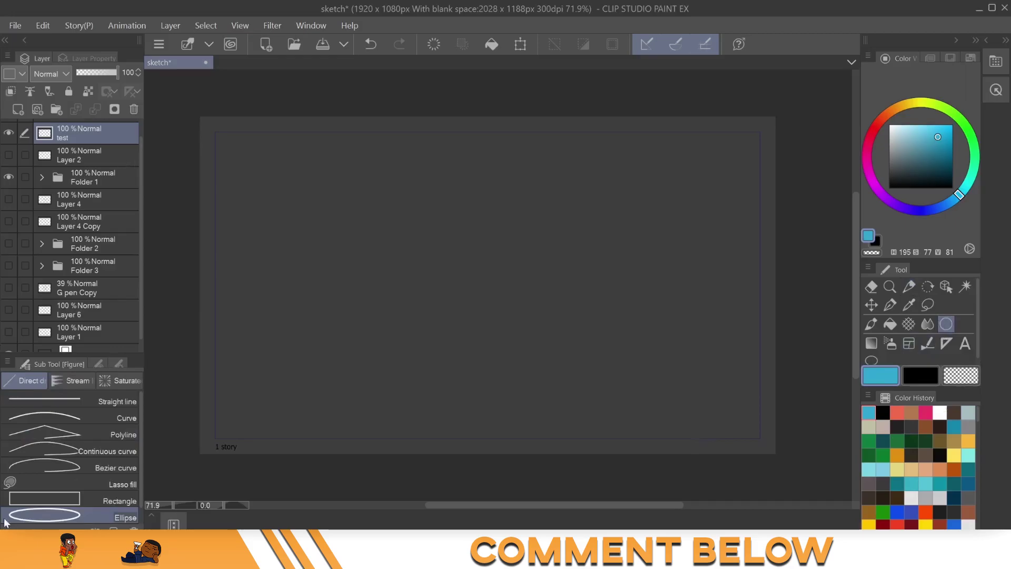
left_click(11, 244)
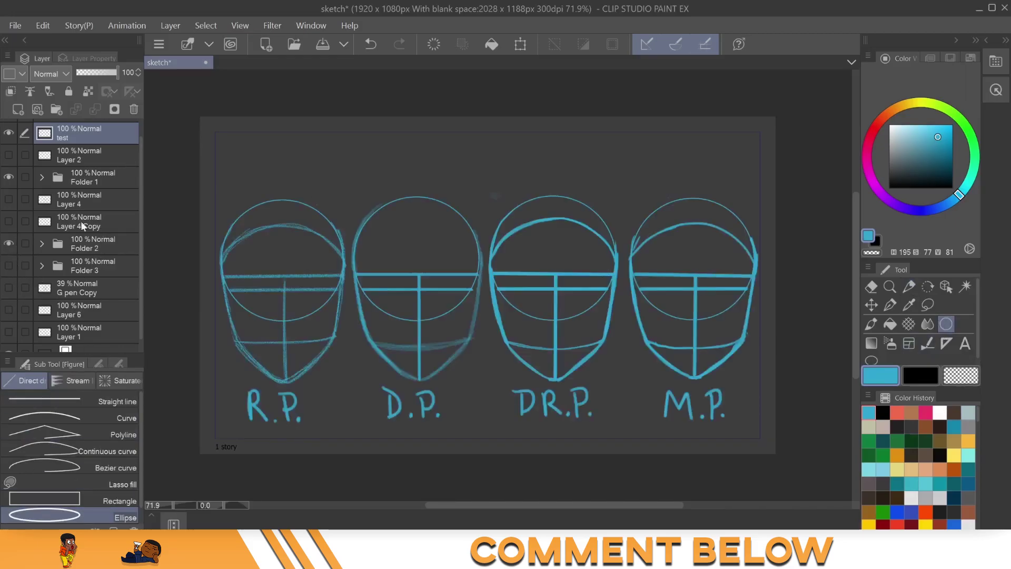
left_click(72, 245)
mouse_move(102, 74)
left_mouse_down()
mouse_move(74, 74)
mouse_move(94, 71)
left_mouse_up()
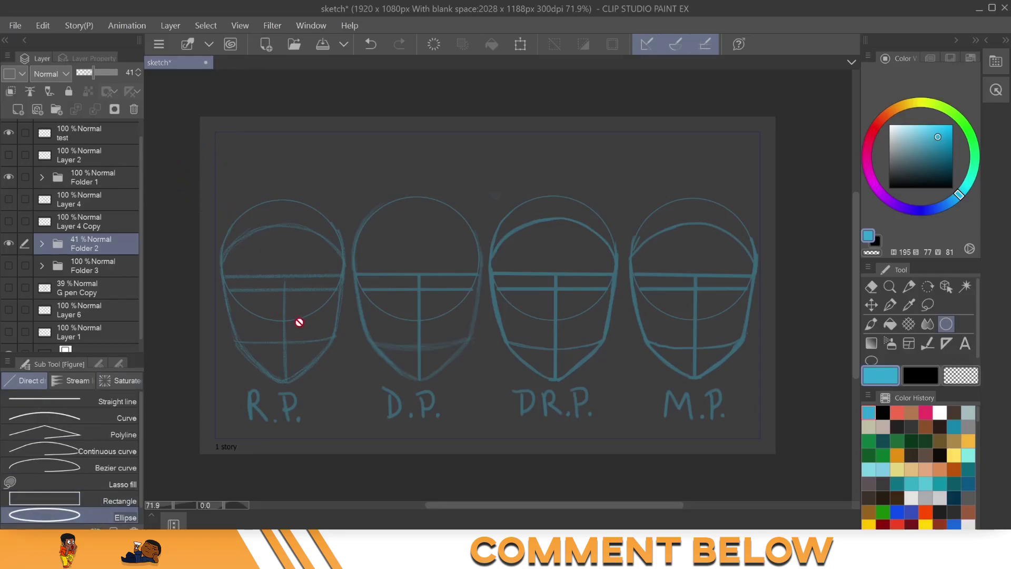
Step: On a new Layer 3, draw a perfect circle and move it onto the D.P. head's cranium
left_click(18, 109)
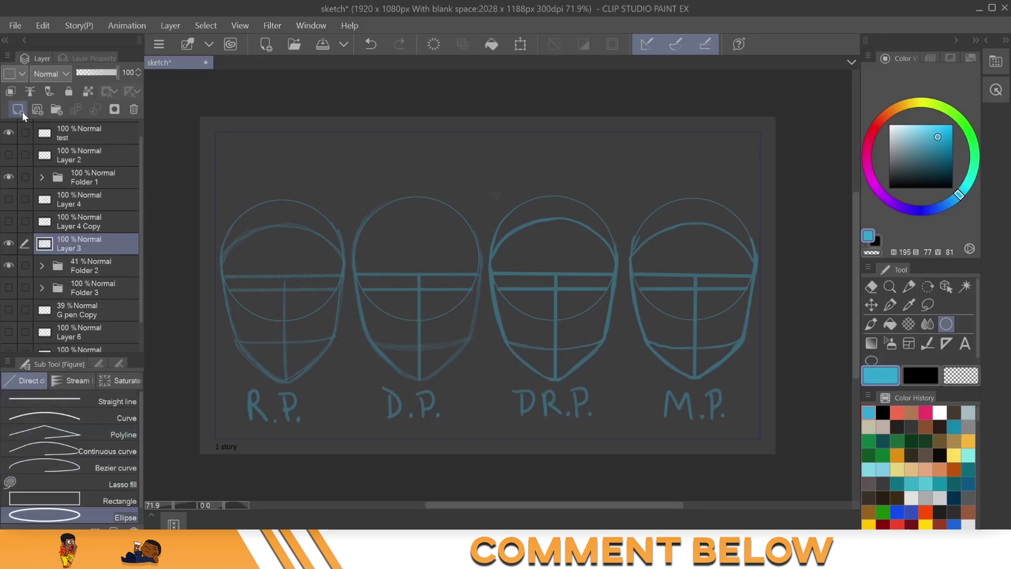
left_click_drag(232, 209, 358, 346)
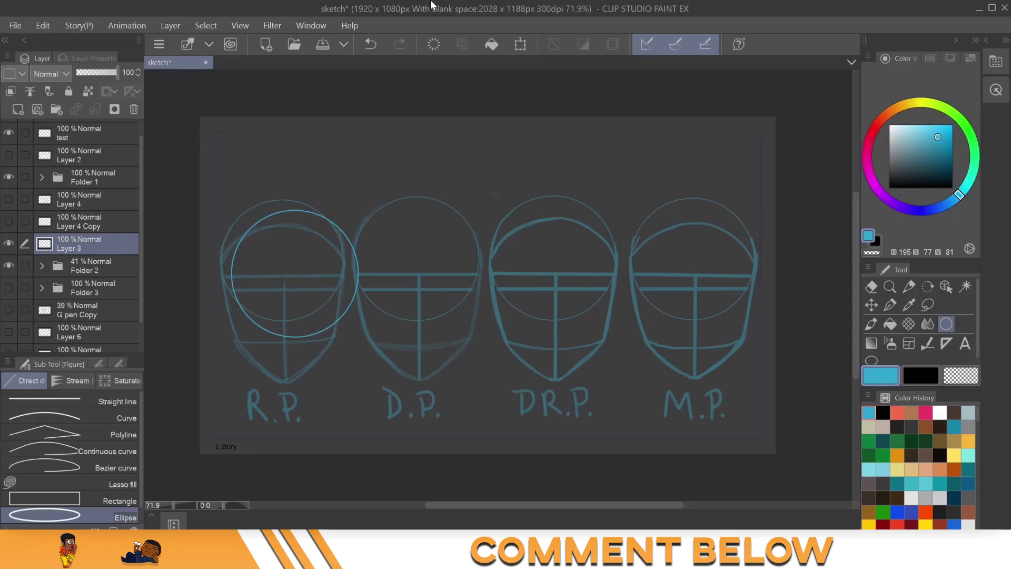
left_click(520, 44)
left_click_drag(304, 315, 427, 297)
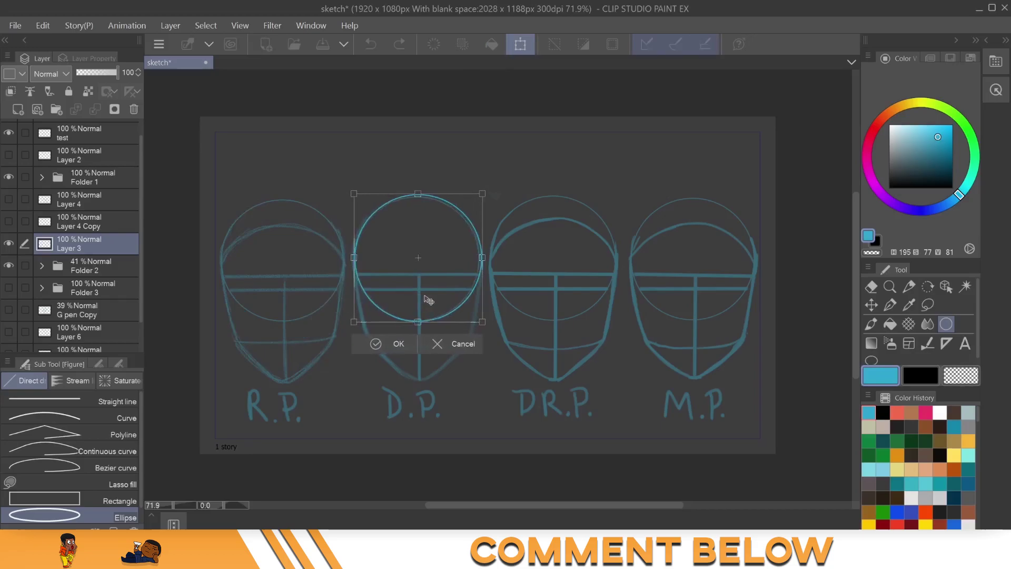
key("Return")
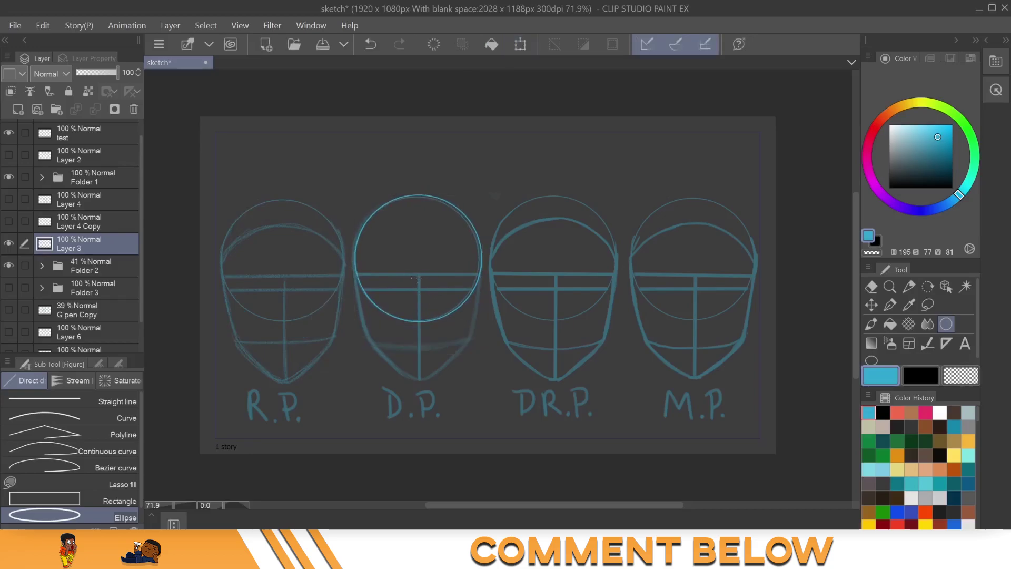